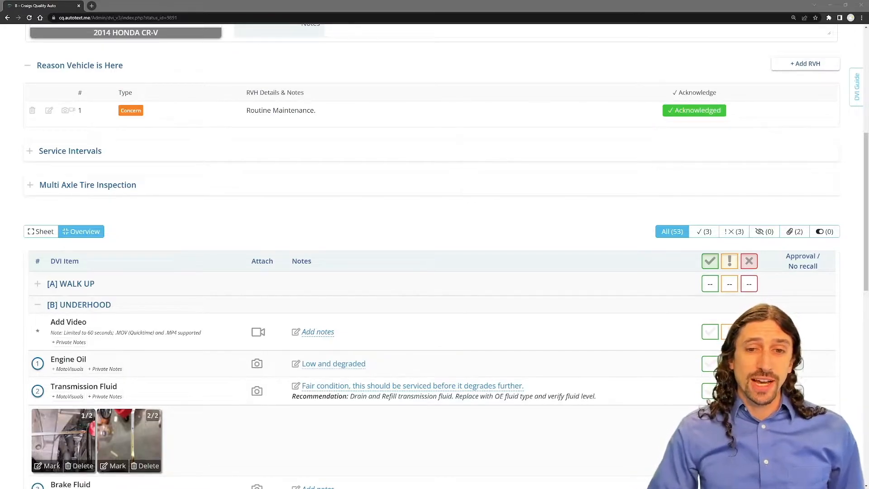
Approve the Engine Oil and Transmission Fluid items in the Underhood section of the inspection.
scroll(265, 239, down, 5)
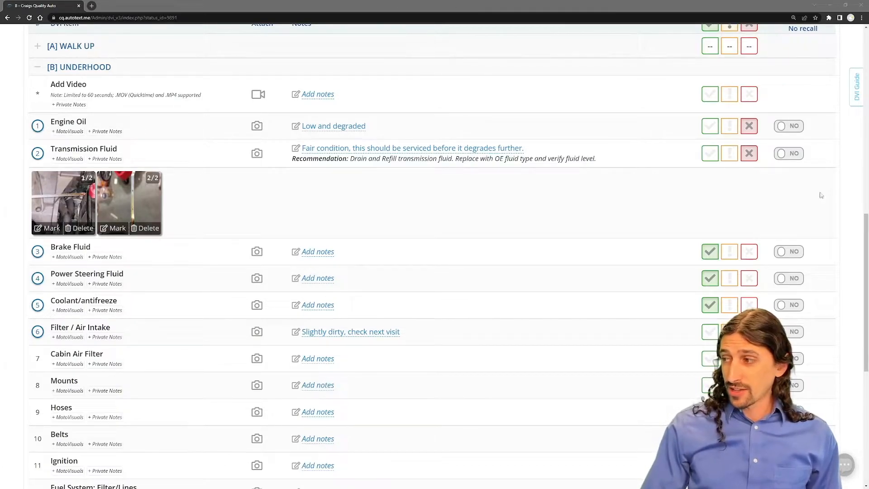
click(795, 128)
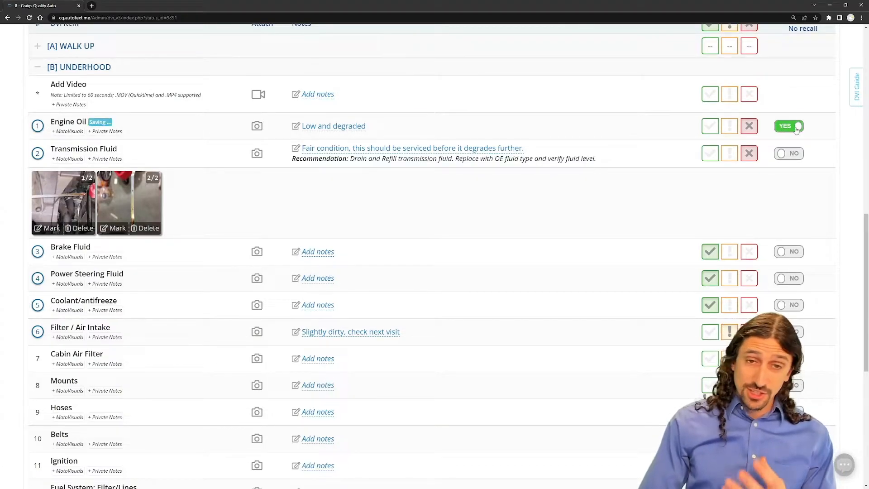
click(793, 154)
scroll(730, 180, down, 3)
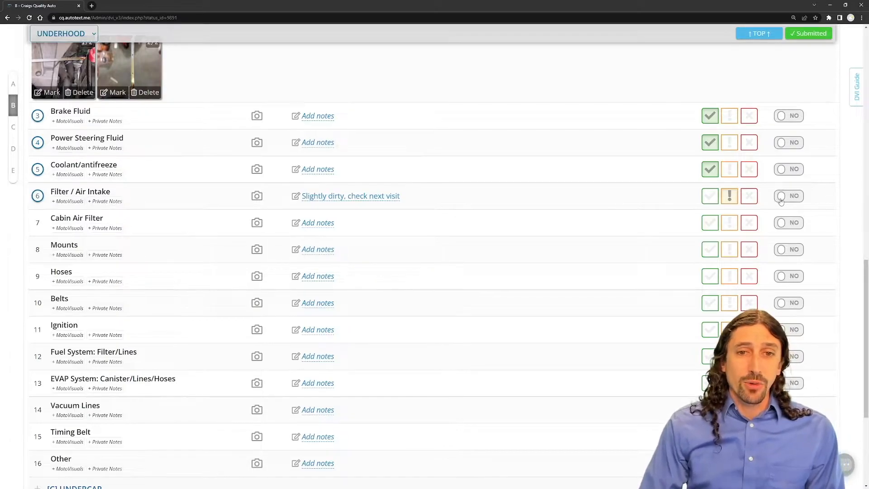
scroll(781, 201, up, 4)
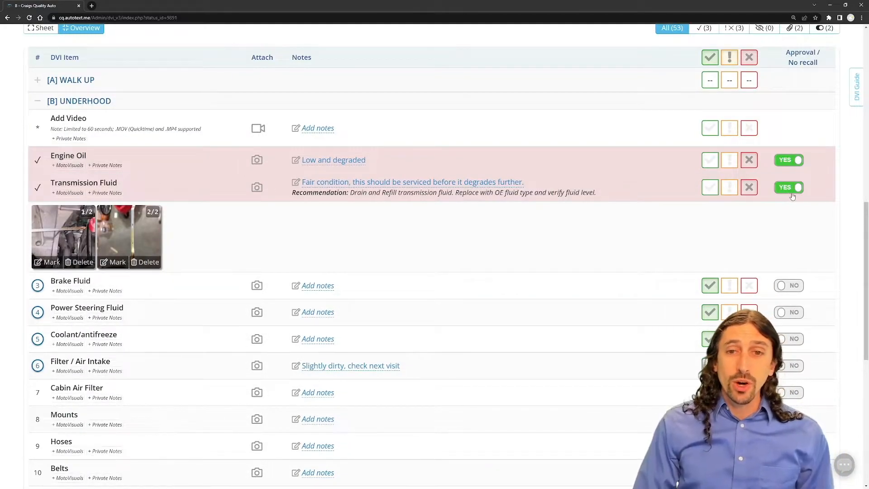
Open the 2014 Honda CR-V's work order and regenerate it from the digital vehicle inspection.
scroll(747, 234, up, 10)
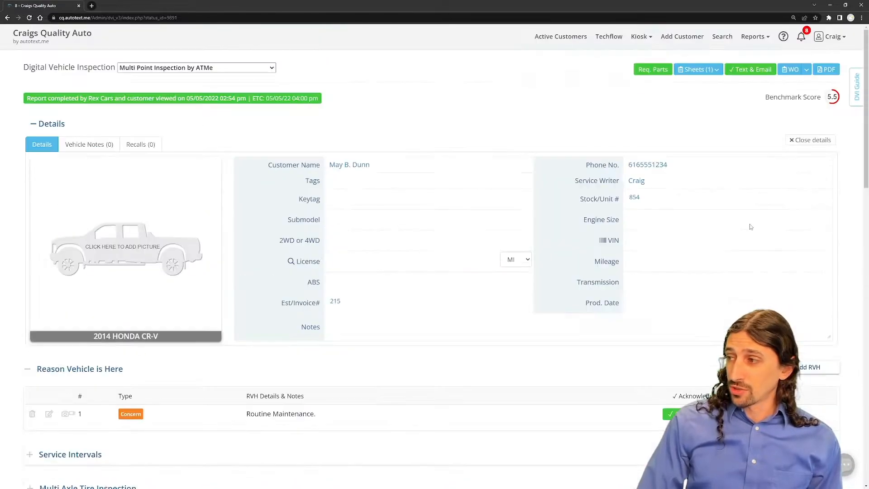
click(789, 70)
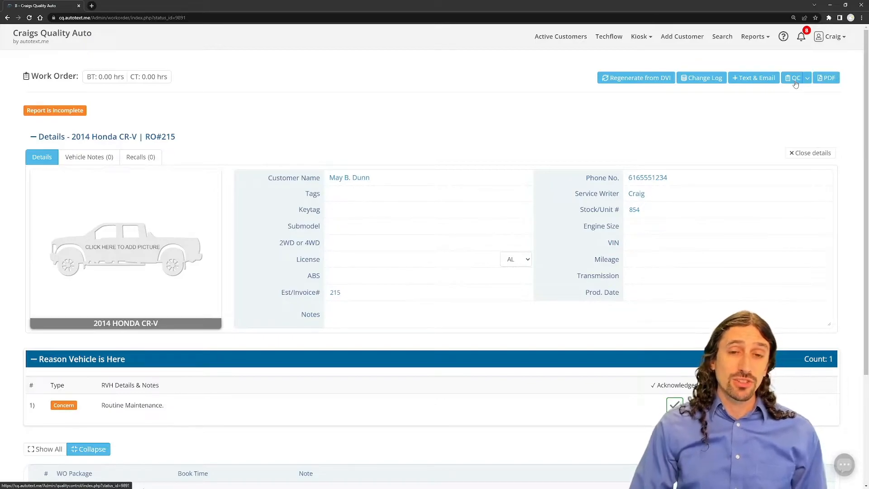
click(795, 84)
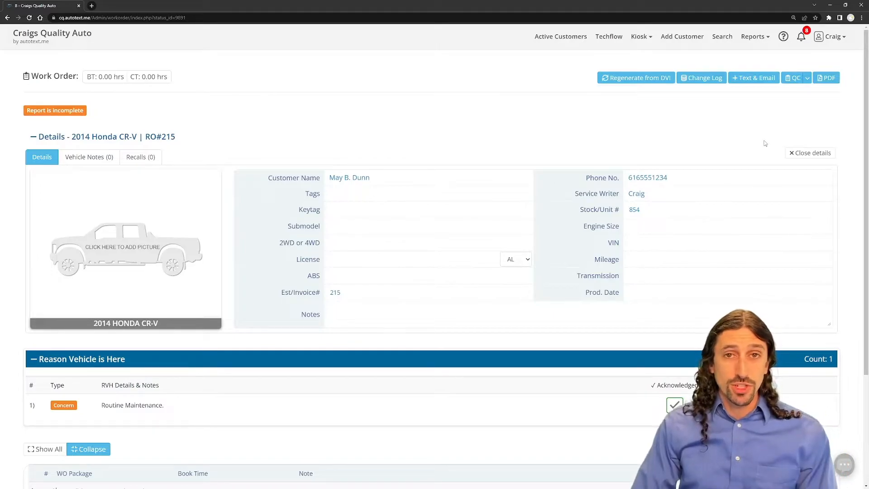
scroll(764, 144, down, 3)
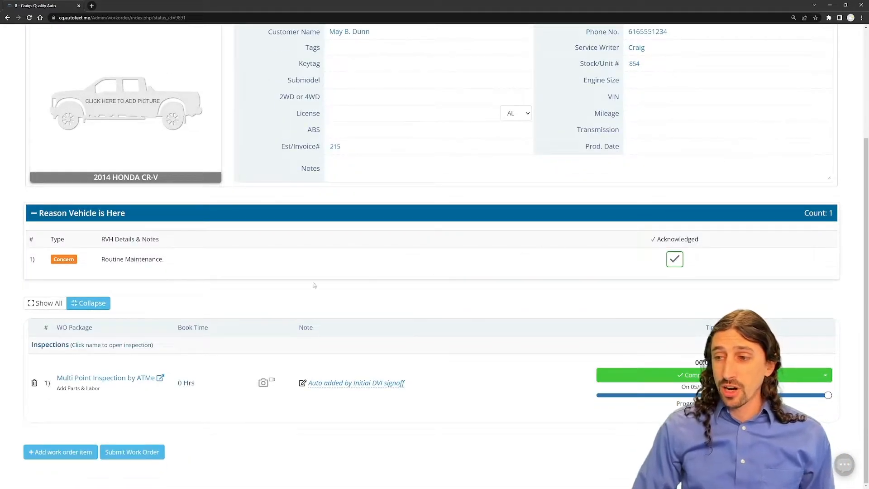
scroll(429, 265, up, 3)
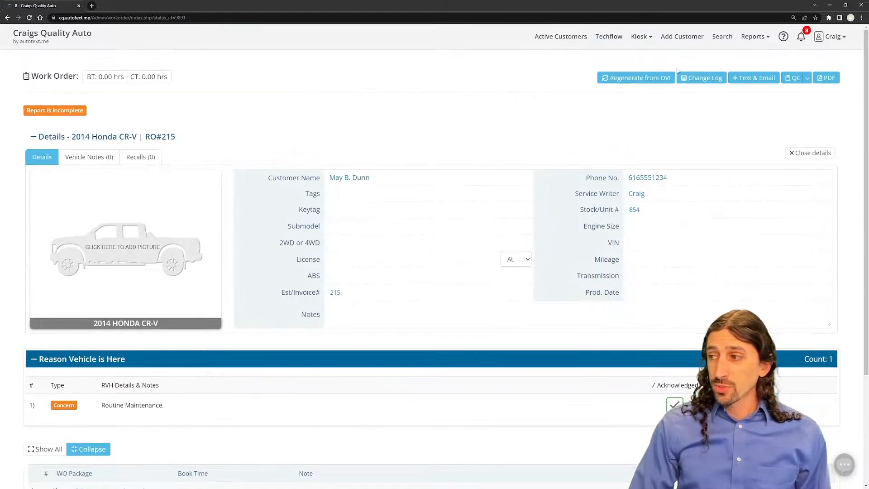
click(651, 78)
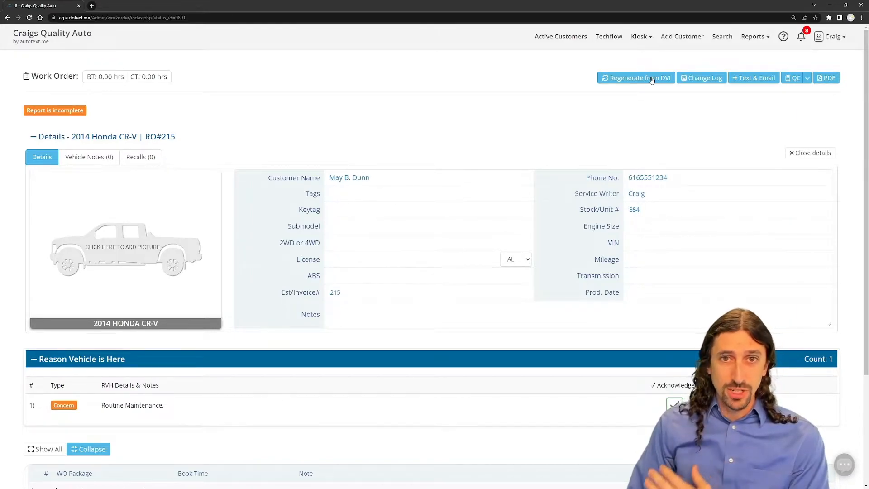
click(651, 78)
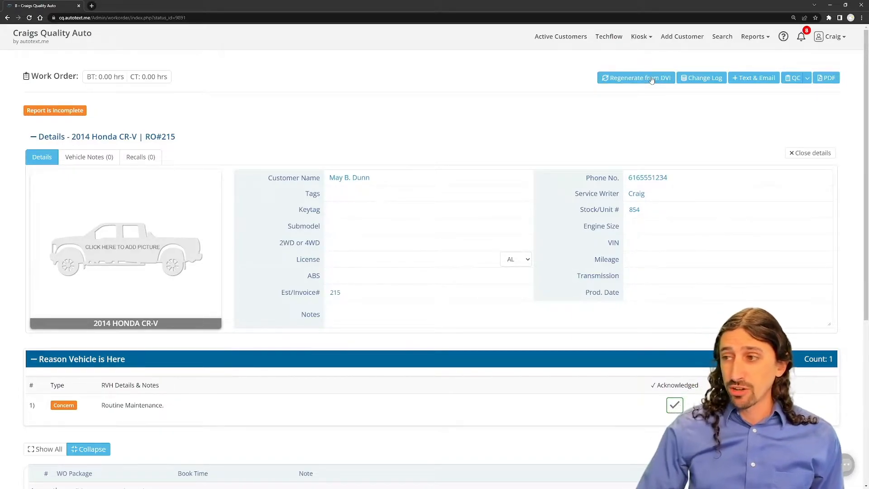
Set the book time to 0.5 hours for Engine Oil and 0.6 hours for Transmission Fluid.
scroll(576, 192, down, 6)
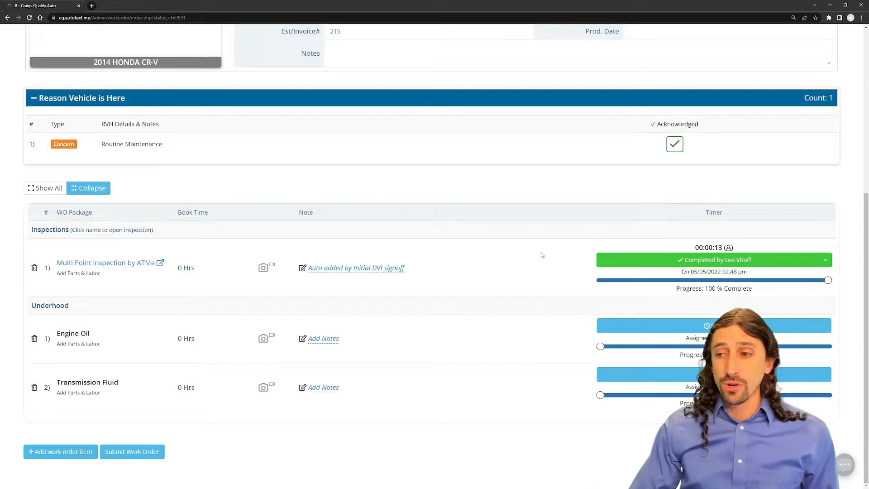
click(192, 342)
click(217, 338)
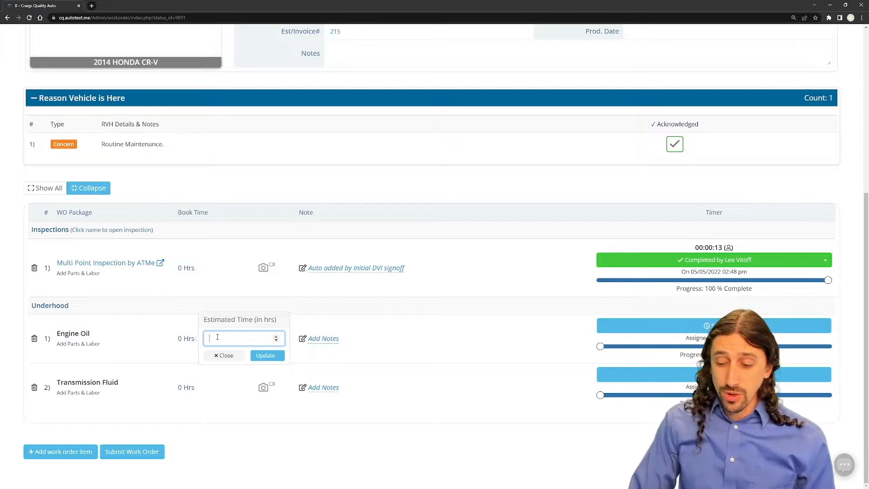
text(.5)
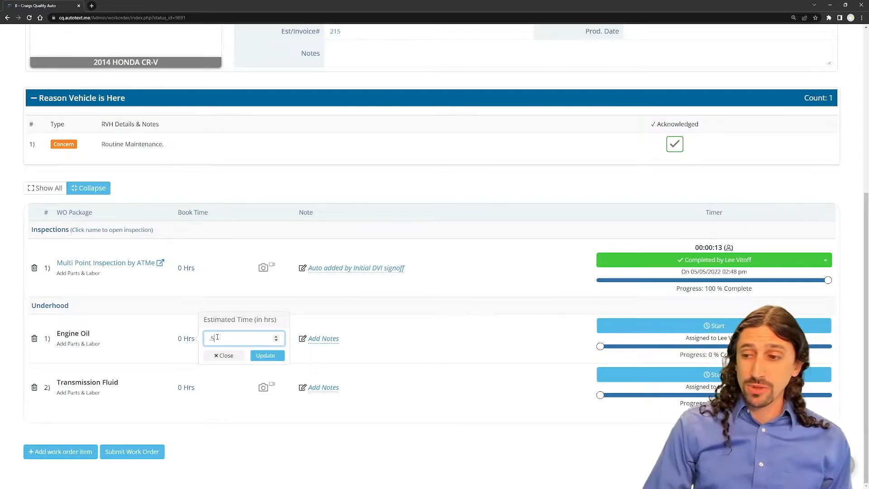
click(264, 357)
click(183, 389)
click(246, 392)
text(.6)
click(264, 405)
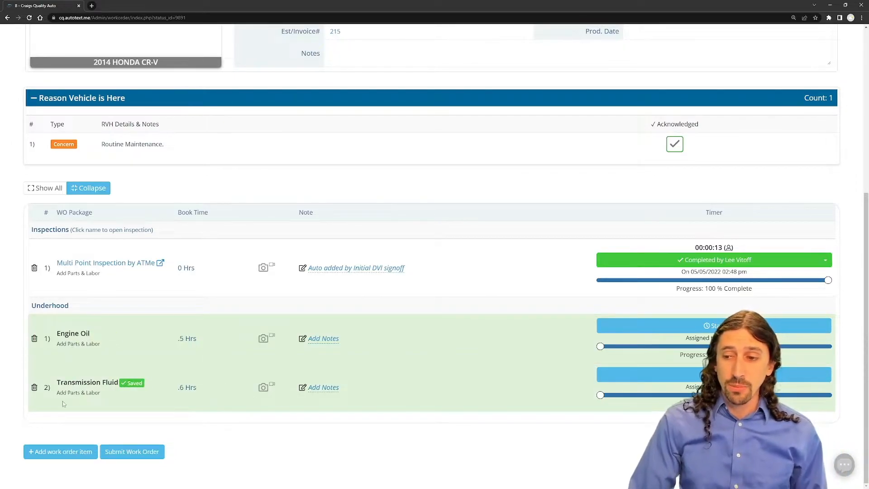
Add the part ATF DW-1 with quantity 3.1 to the Transmission Fluid package and show its parts and labor.
click(66, 393)
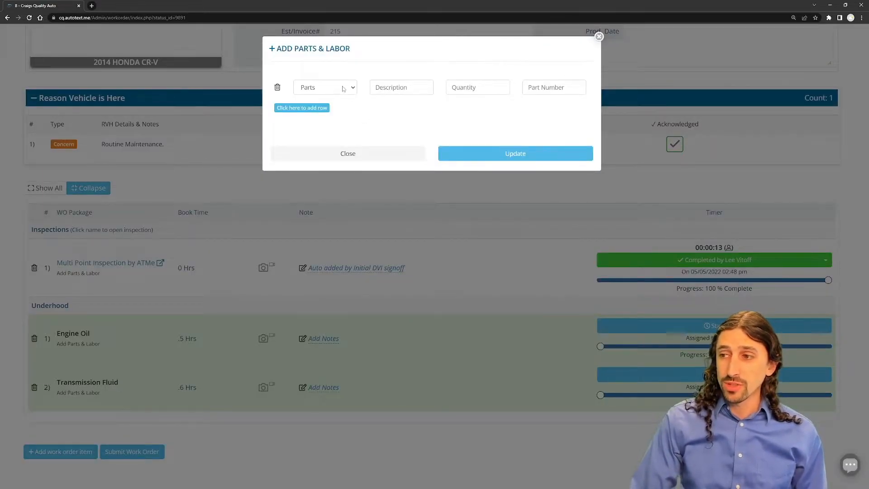
click(412, 86)
text(AT)
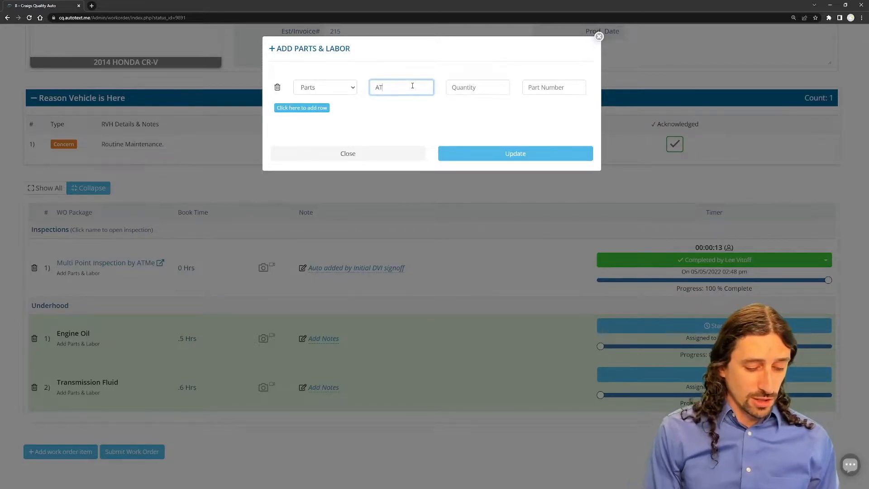
text(F DW-1)
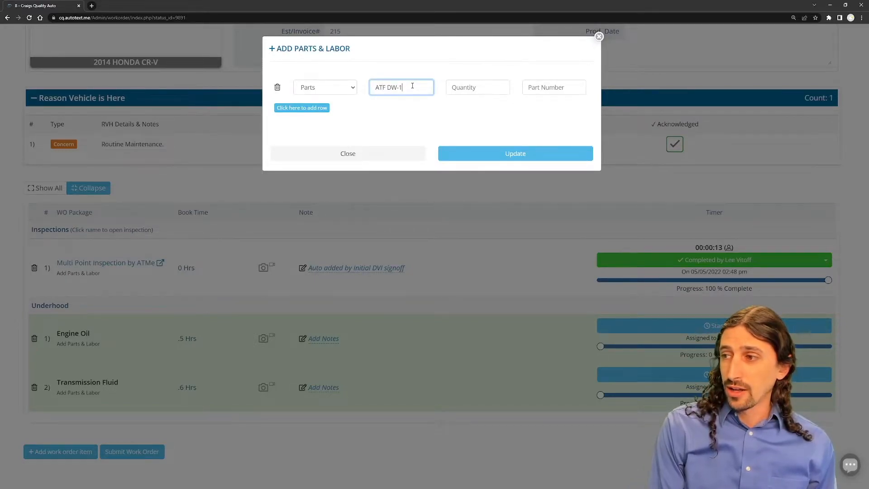
key(Tab)
text(3)
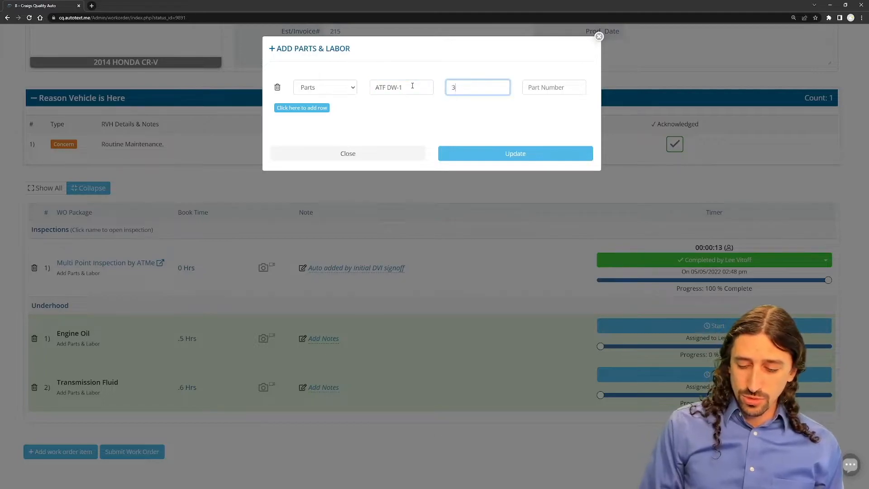
click(534, 163)
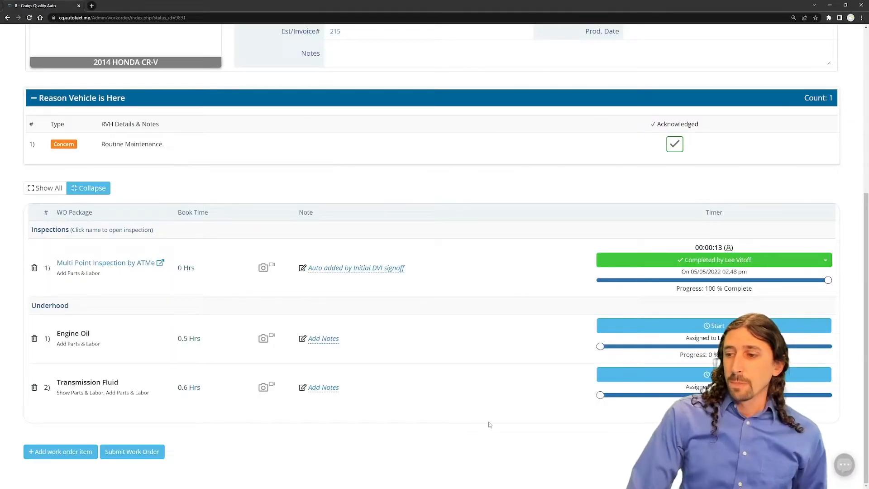
click(88, 394)
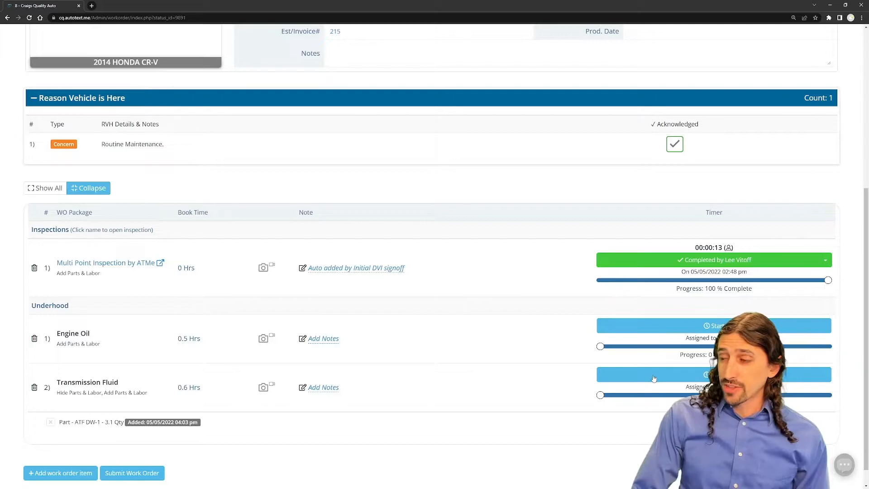
Open the Techflow technician board and expand the 2014 Honda CR-V card.
scroll(558, 383, up, 6)
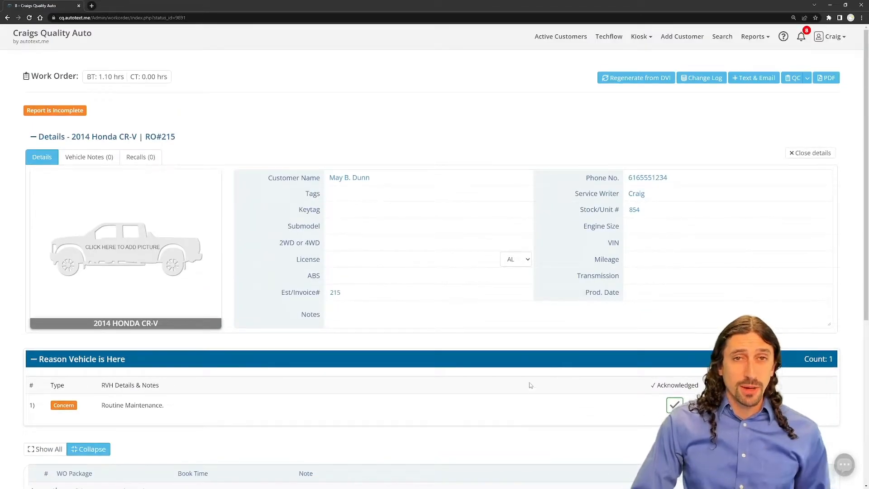
click(618, 41)
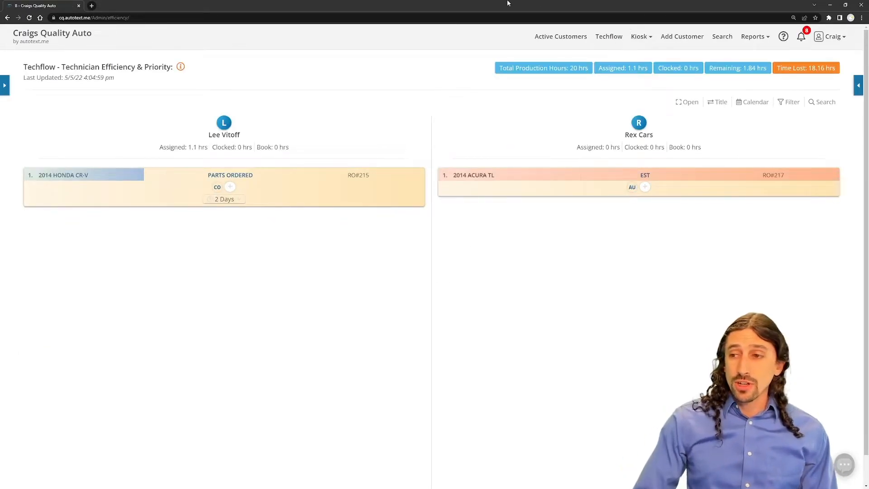
click(184, 190)
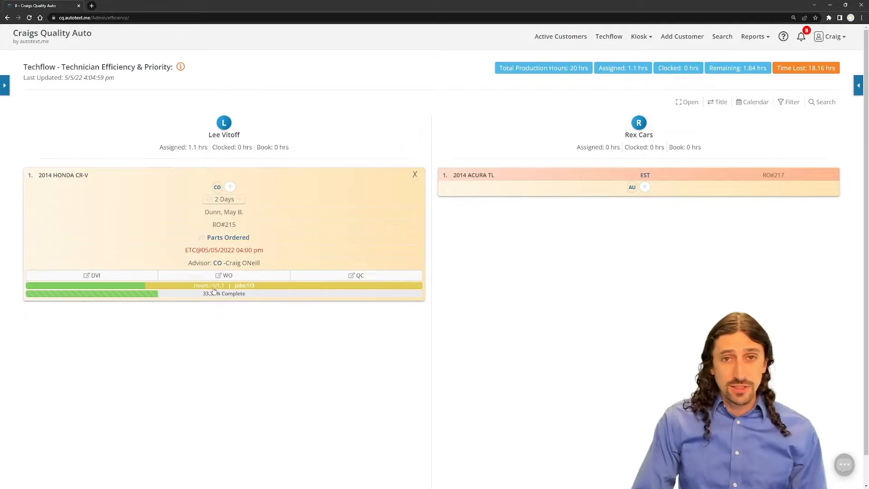
Reassign the Honda CR-V's Engine Oil package to the other technician on the board and save the assignment.
mouse_move(212, 295)
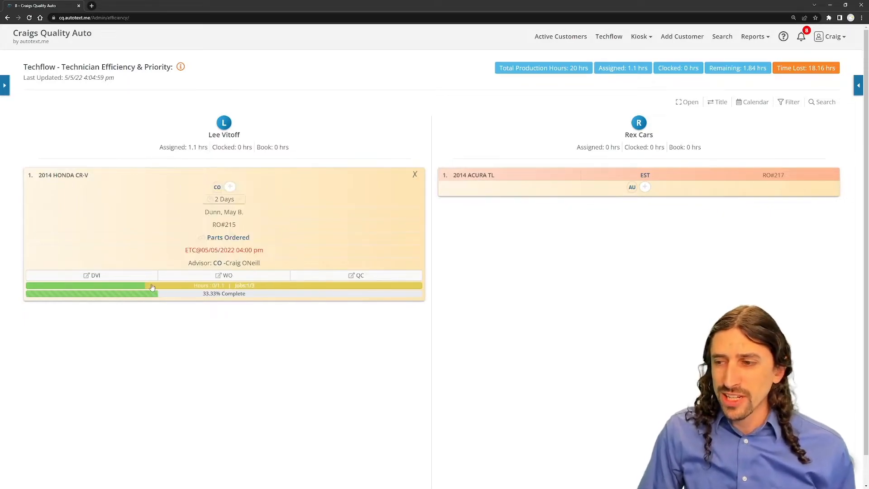
click(206, 288)
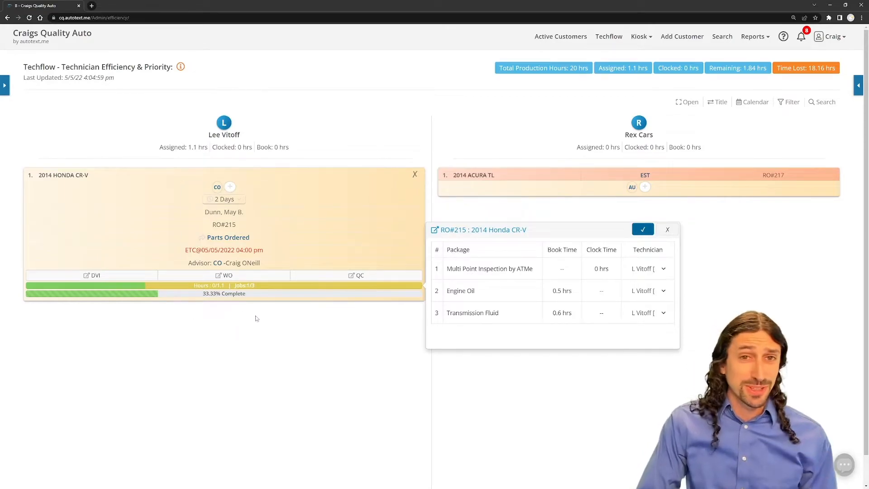
click(663, 292)
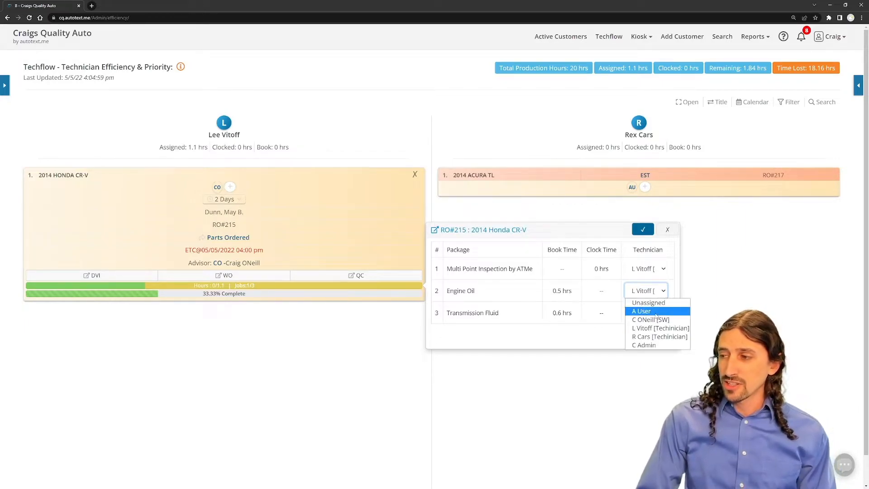
click(659, 337)
click(642, 230)
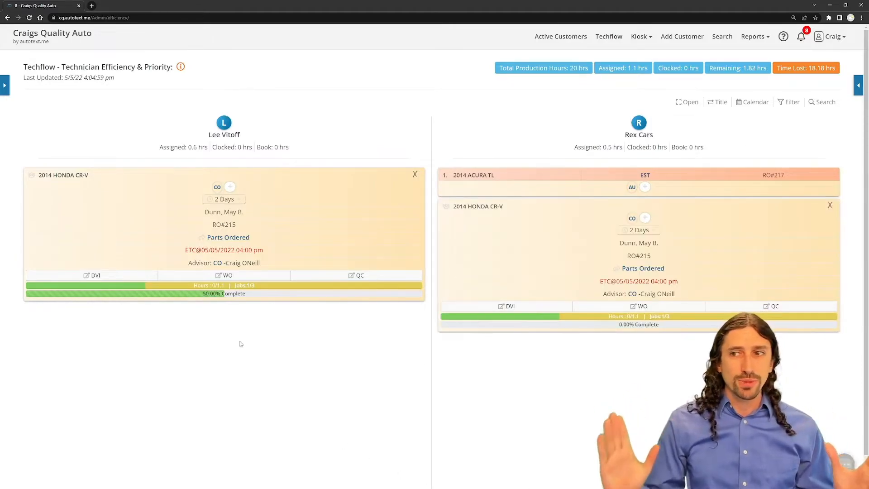
mouse_move(177, 213)
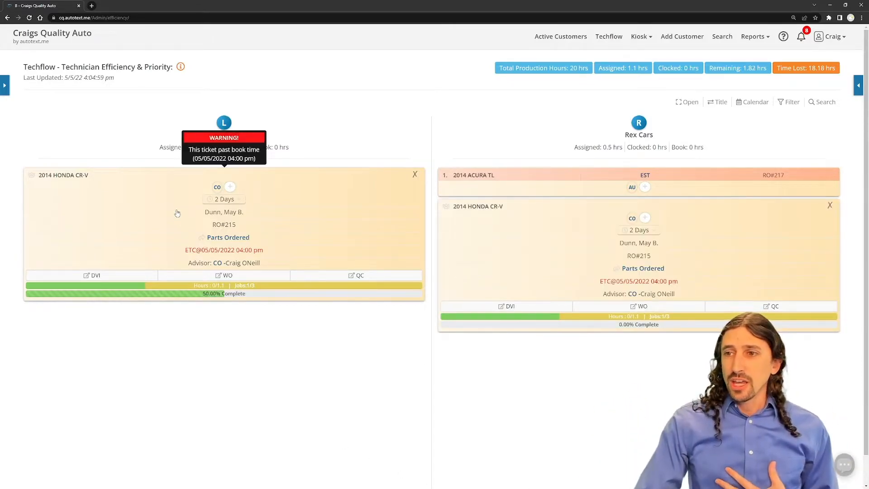
Return to the Honda CR-V work order's job list and set the Transmission Fluid progress to 50%.
click(7, 17)
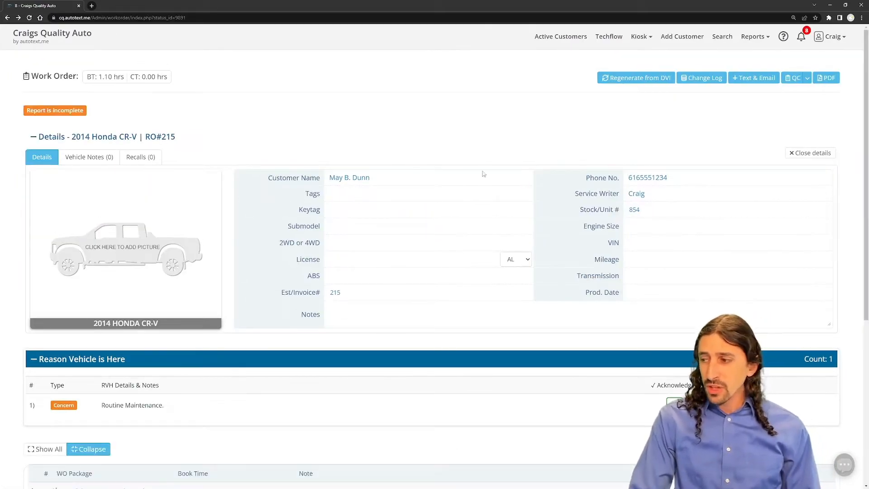
scroll(557, 200, down, 5)
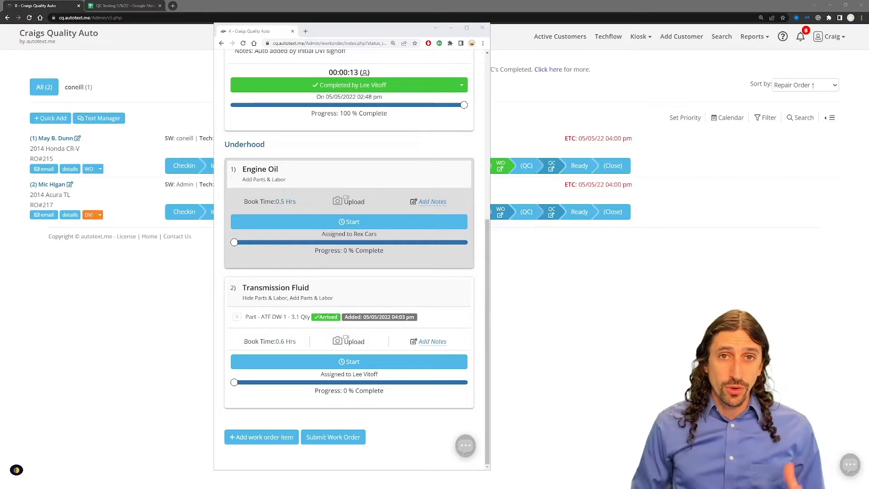
mouse_move(334, 28)
mouse_down()
mouse_move(349, 32)
mouse_move(338, 27)
mouse_up()
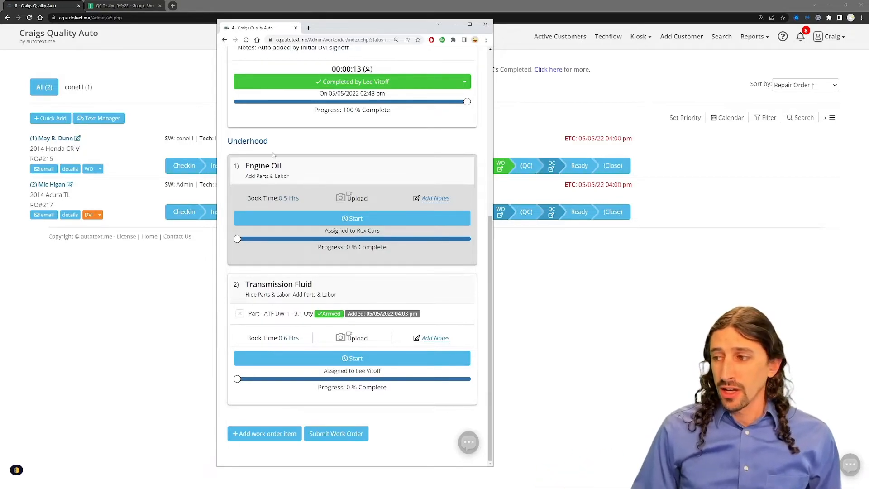
click(336, 317)
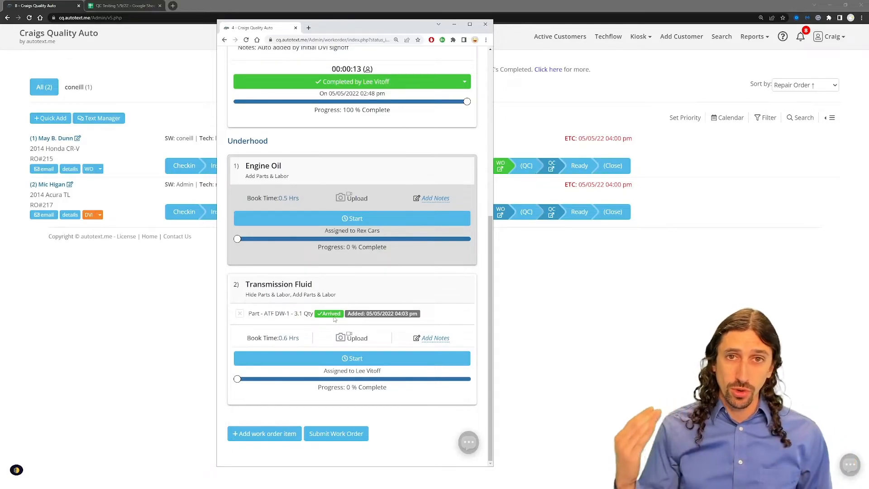
key(ctrl)
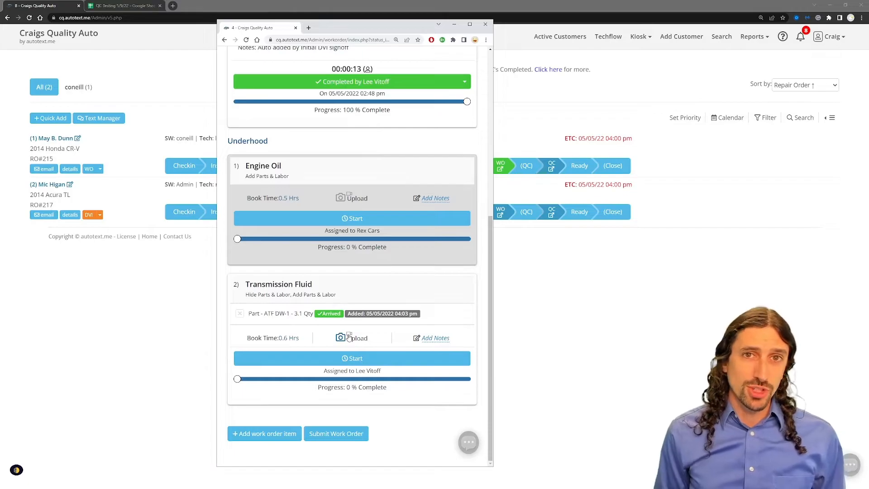
drag(238, 380, 352, 379)
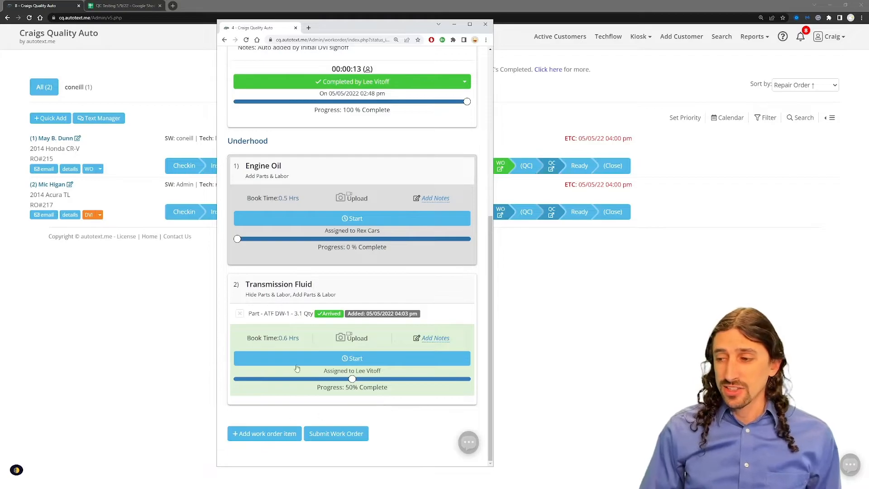
Start the Transmission Fluid job's timer, mark the job complete, and submit the technician's work order.
click(354, 359)
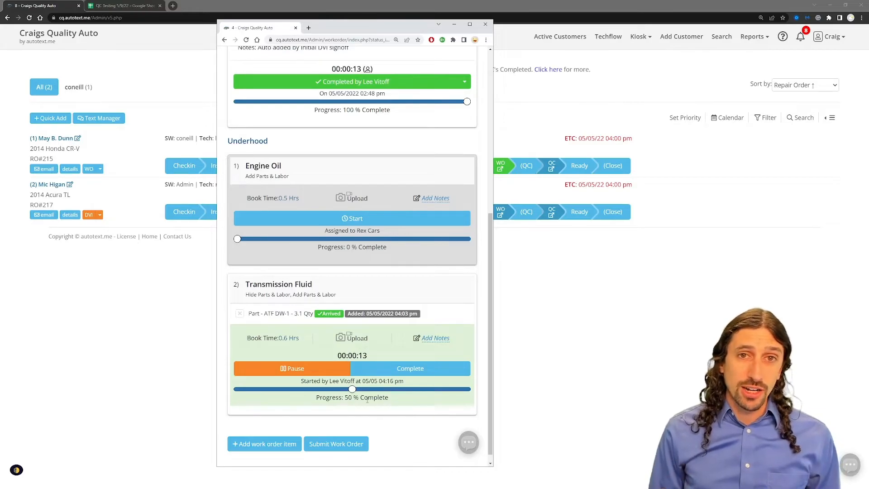
click(390, 370)
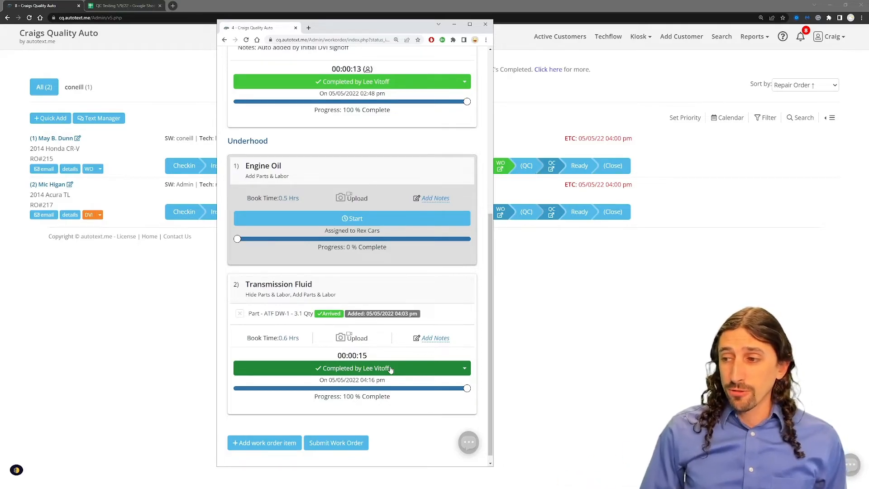
click(342, 444)
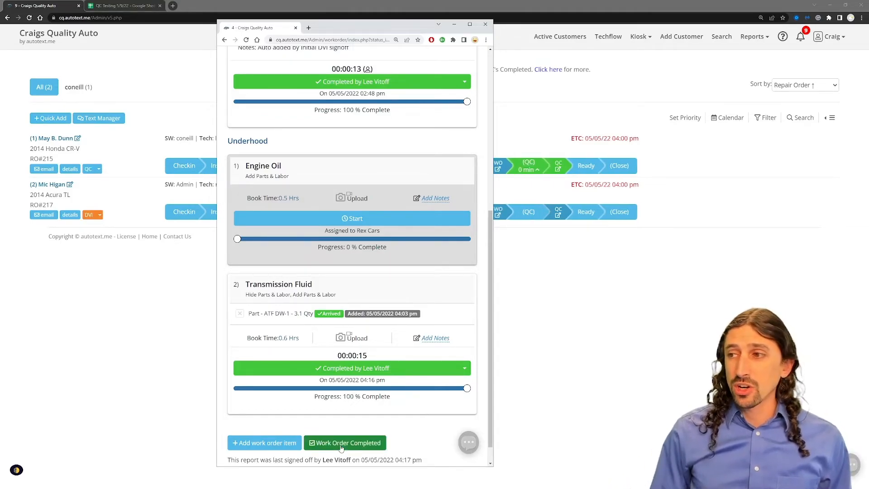
Open the 2014 Honda CR-V's work order from the main customer list, start and pause the Engine Oil timer, and mark that package complete.
drag(389, 28, 0, 138)
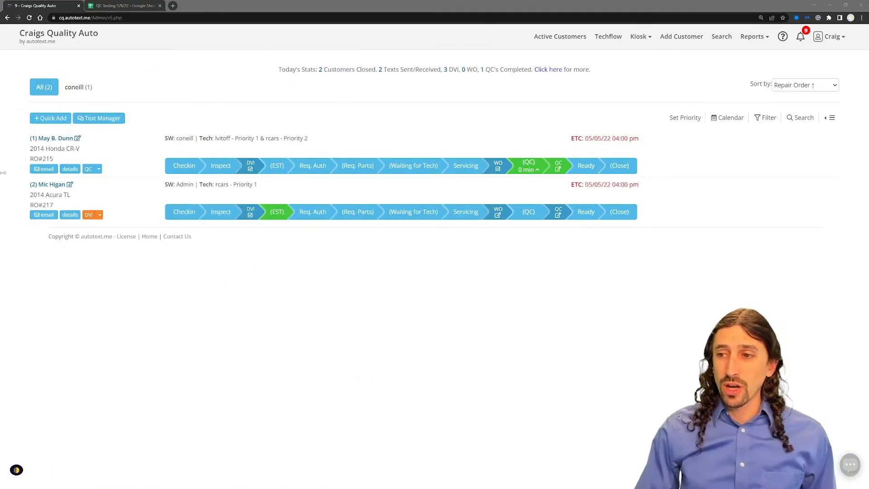
click(504, 170)
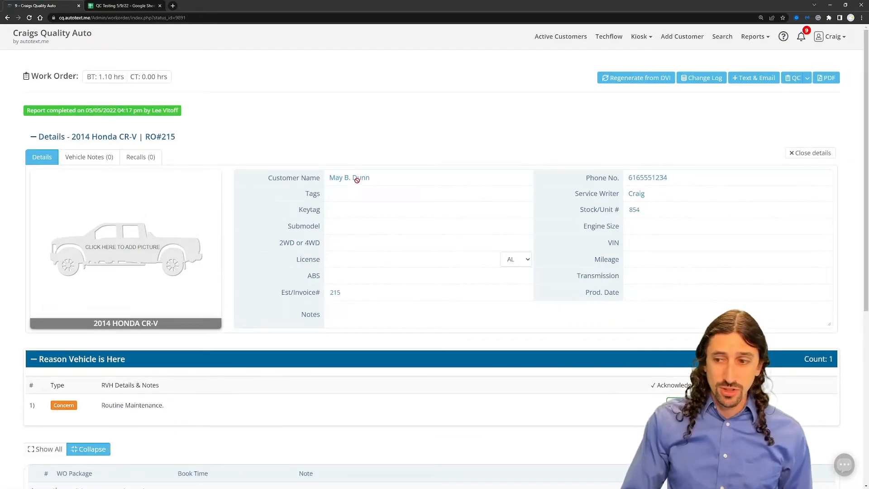
scroll(357, 180, down, 5)
click(701, 320)
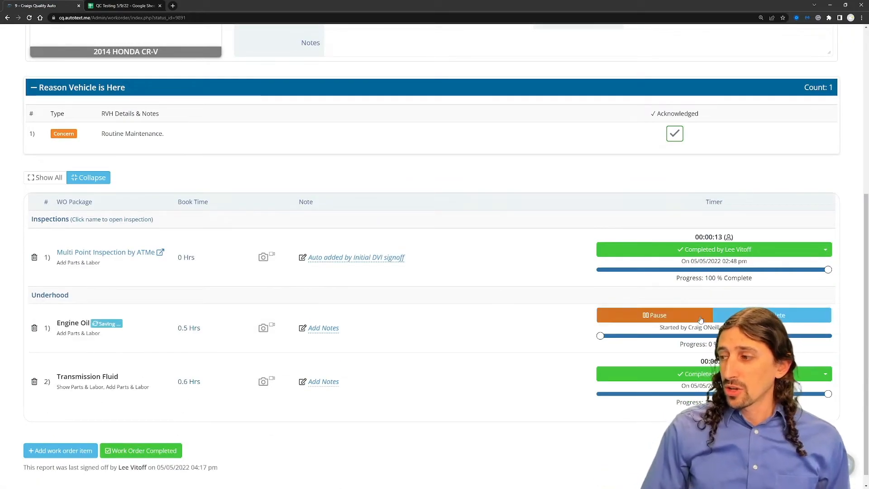
click(701, 317)
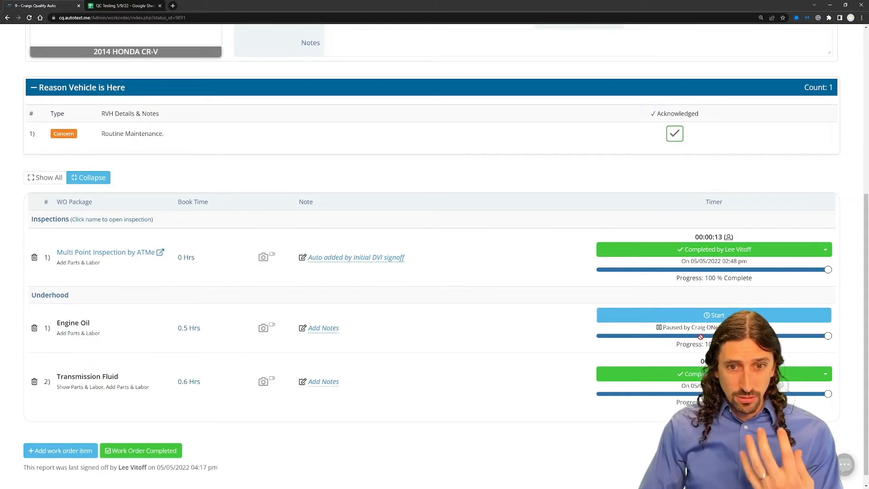
click(702, 316)
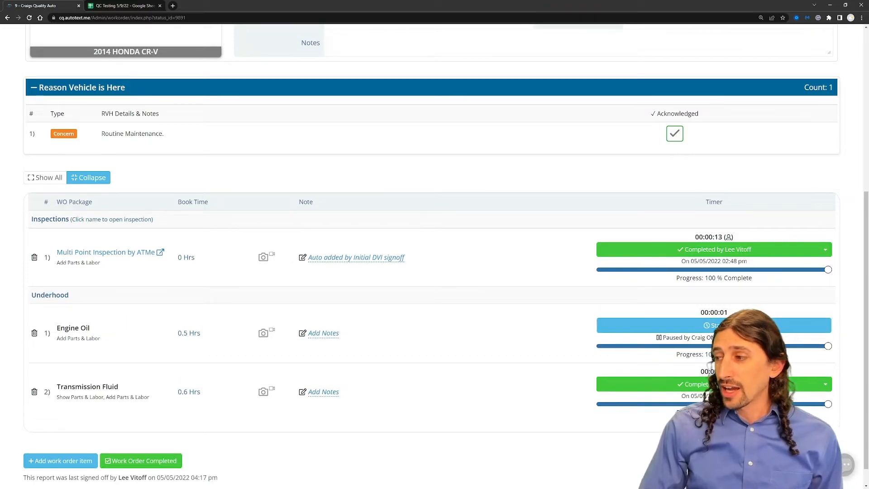
click(754, 325)
click(754, 325)
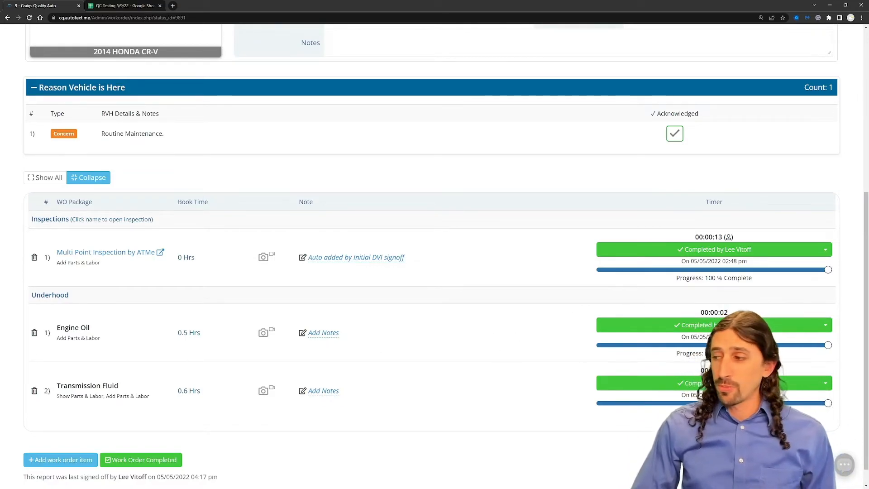
Update the completed Engine Oil package, crediting it to the technician it was assigned to and setting the completion time's minutes to 05.
click(742, 325)
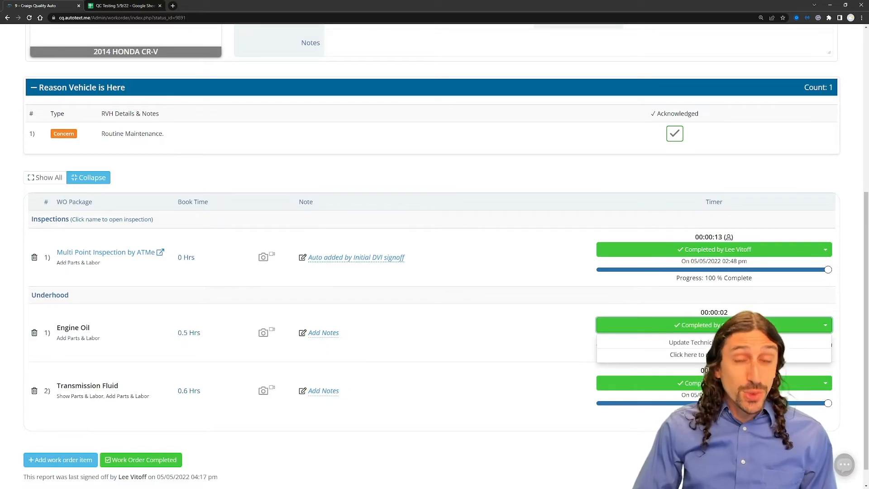
click(701, 347)
click(470, 132)
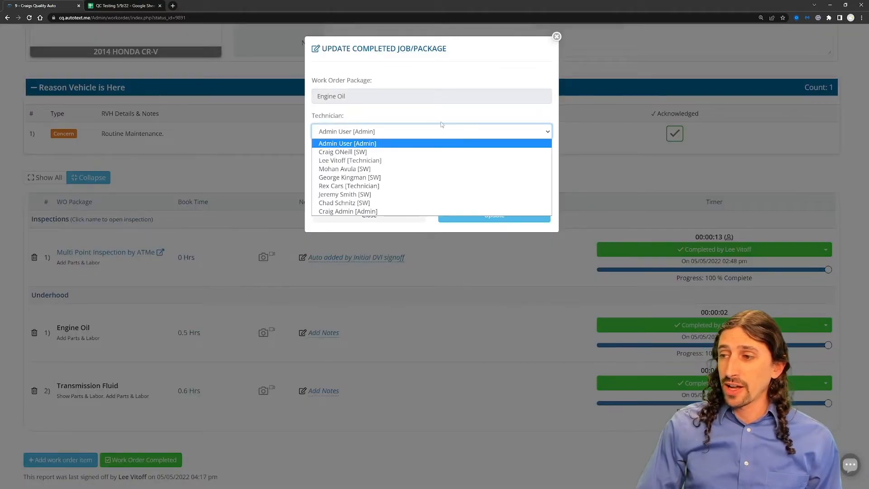
click(362, 186)
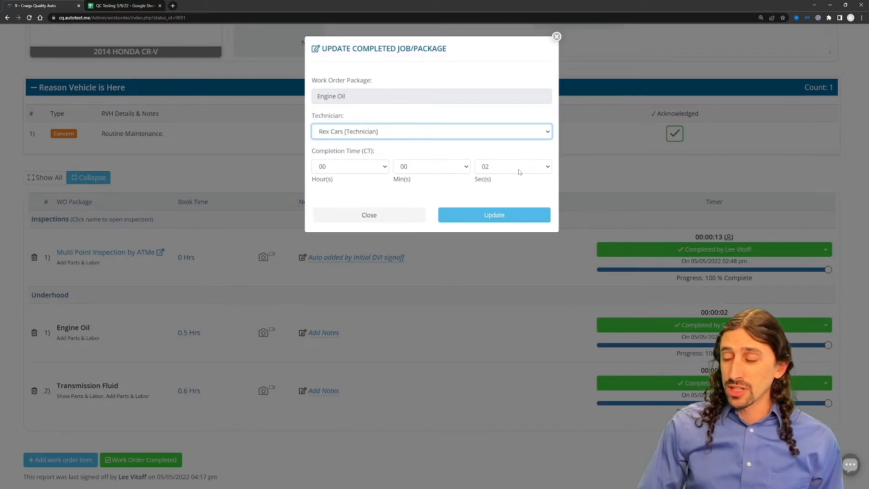
click(436, 169)
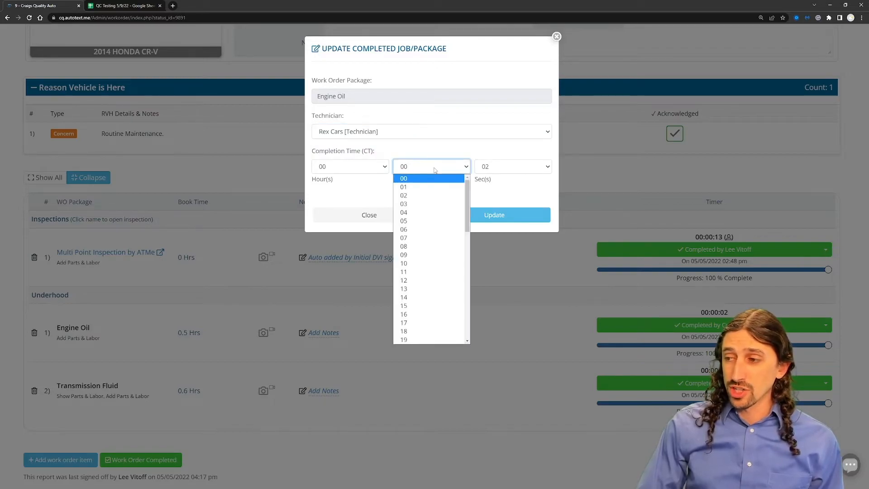
click(431, 221)
click(496, 216)
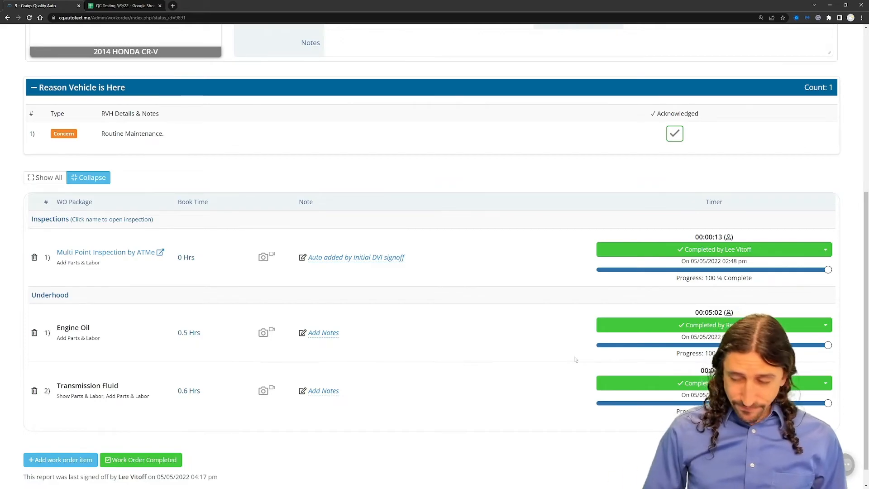
Sign off the Honda CR-V's work order again and return to the active customer list.
click(128, 459)
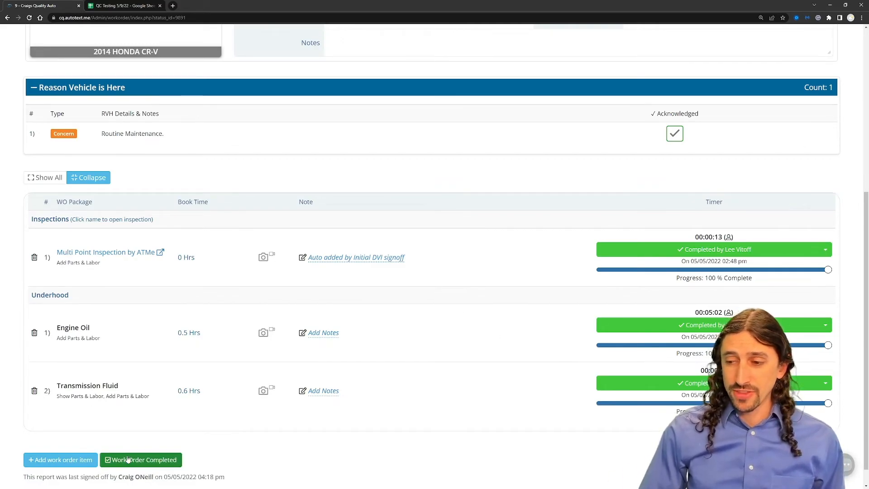
click(56, 36)
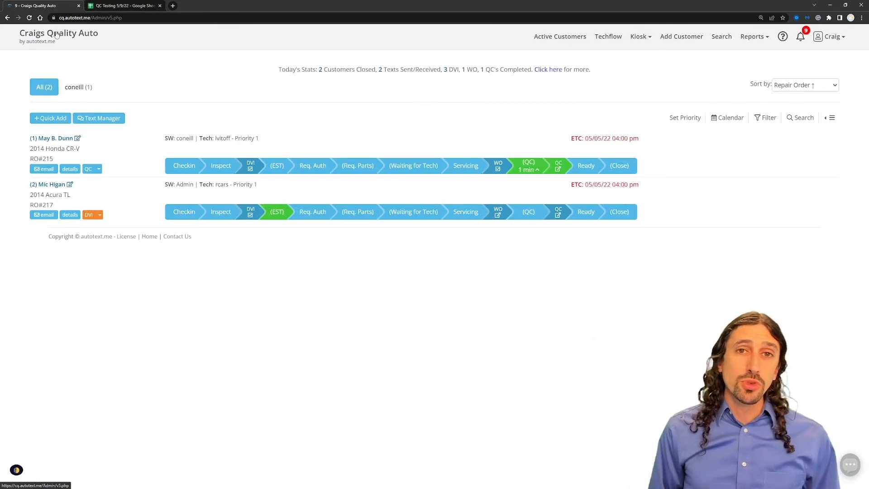